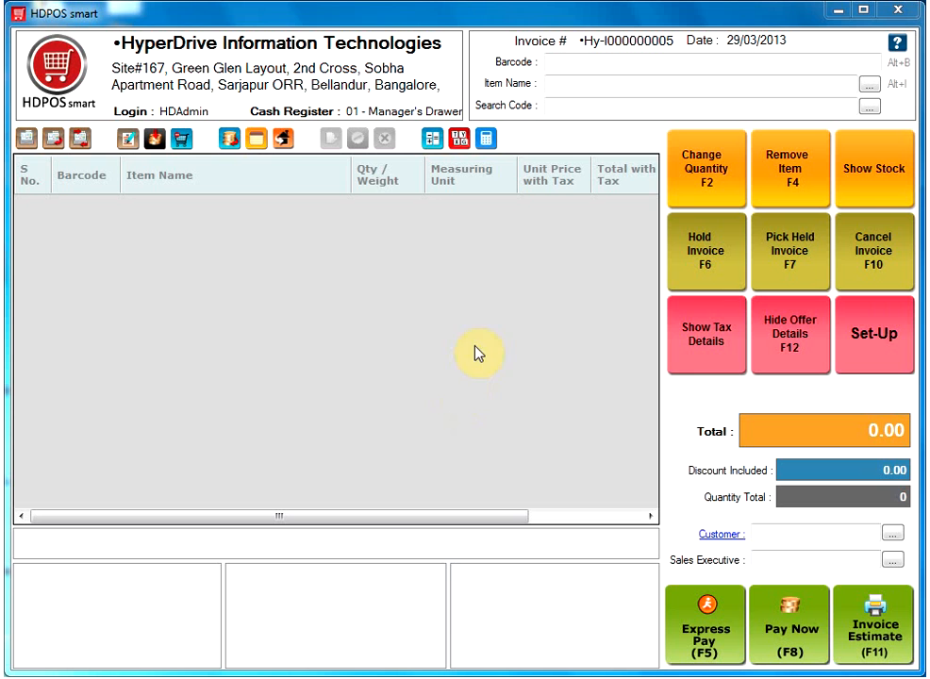
# Open the Invoice Settings from the system settings in Set-Up
pyautogui.click(880, 345)
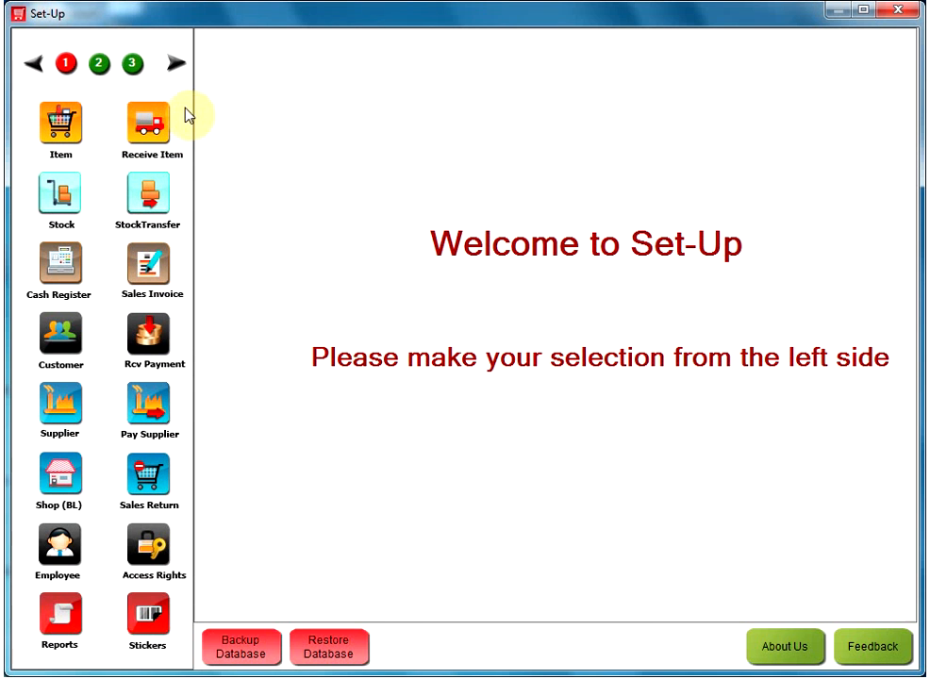
pyautogui.click(130, 72)
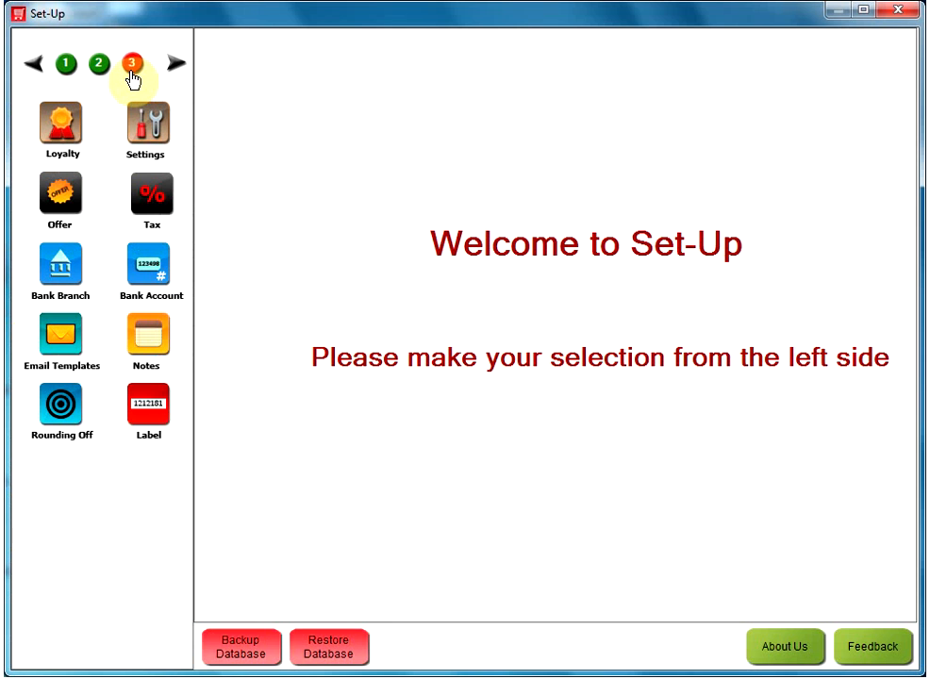
pyautogui.click(148, 142)
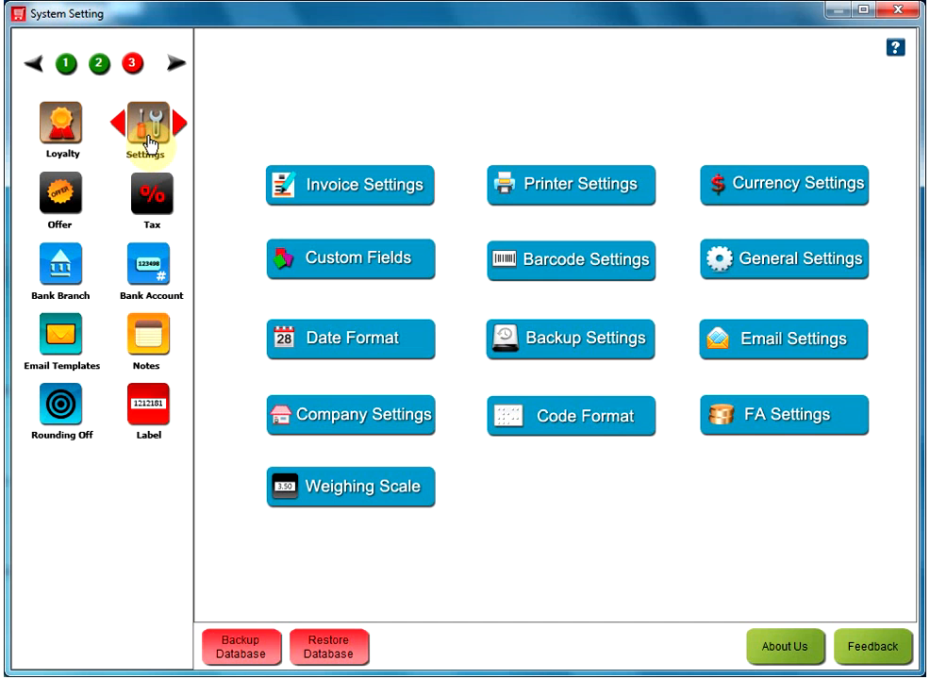
pyautogui.click(383, 194)
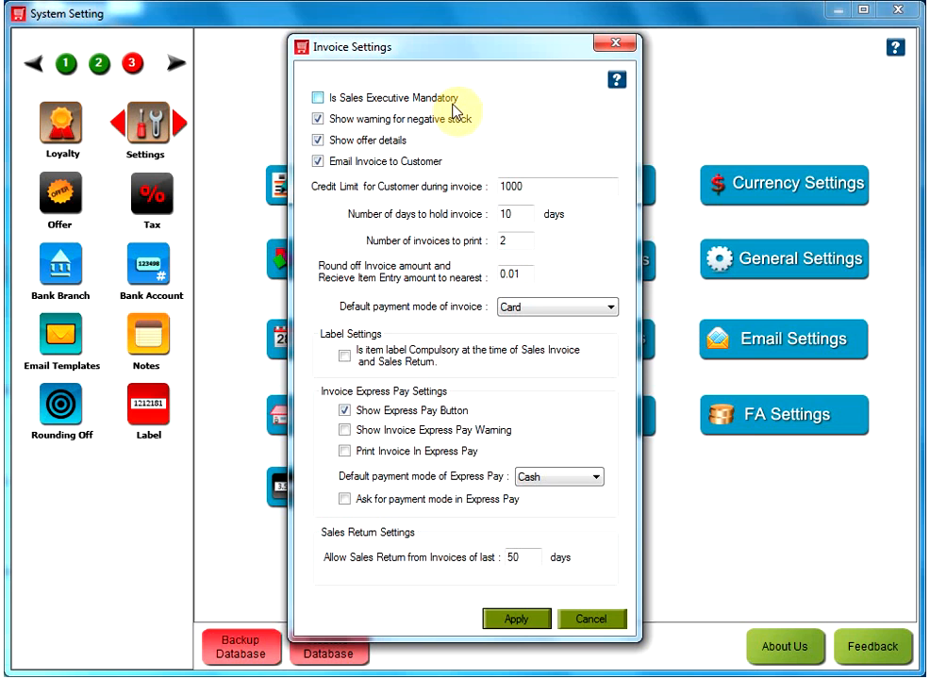
# Turn off the warning for negative stock and the emailing of invoices to the customer
pyautogui.click(319, 98)
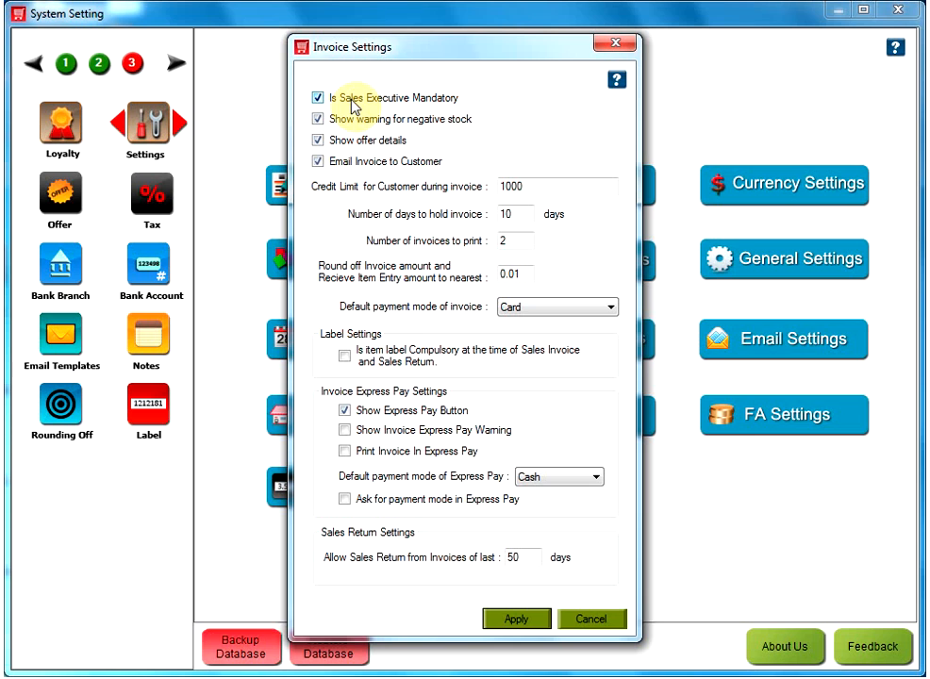
pyautogui.click(319, 99)
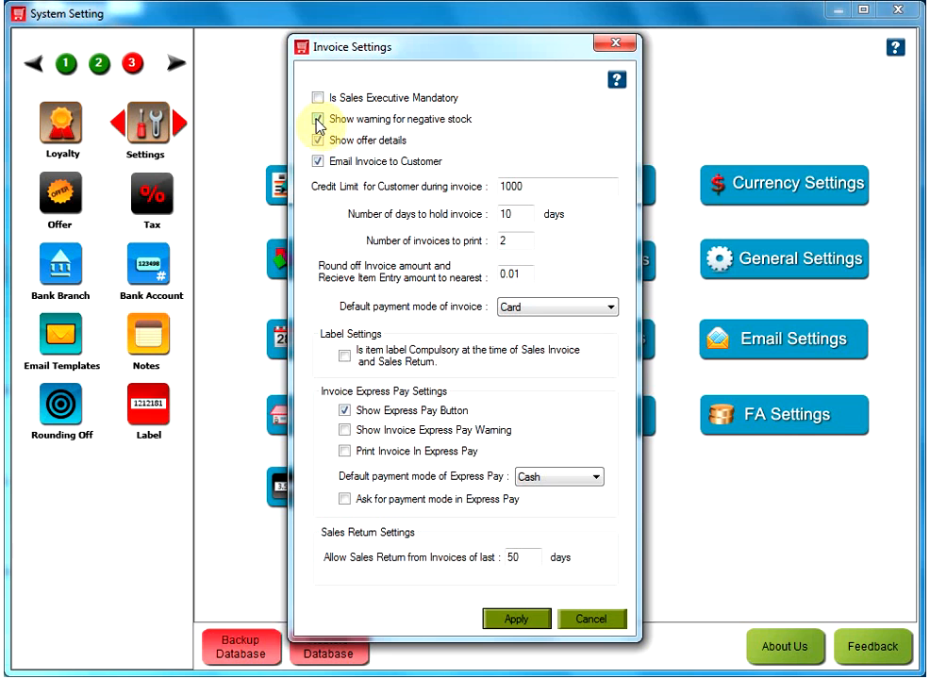
pyautogui.click(318, 120)
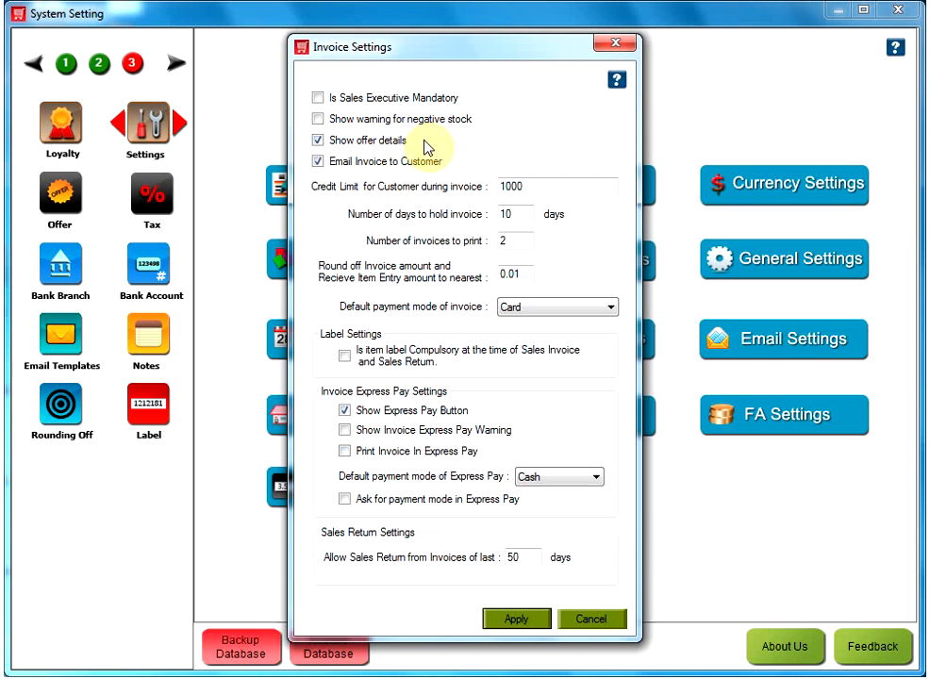
pyautogui.click(318, 139)
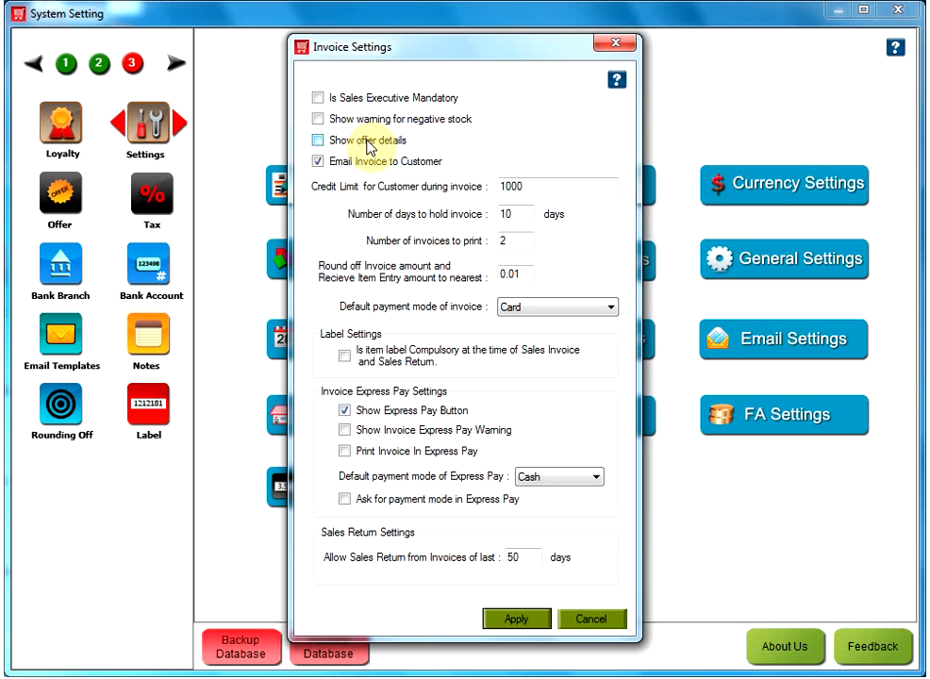
pyautogui.click(318, 140)
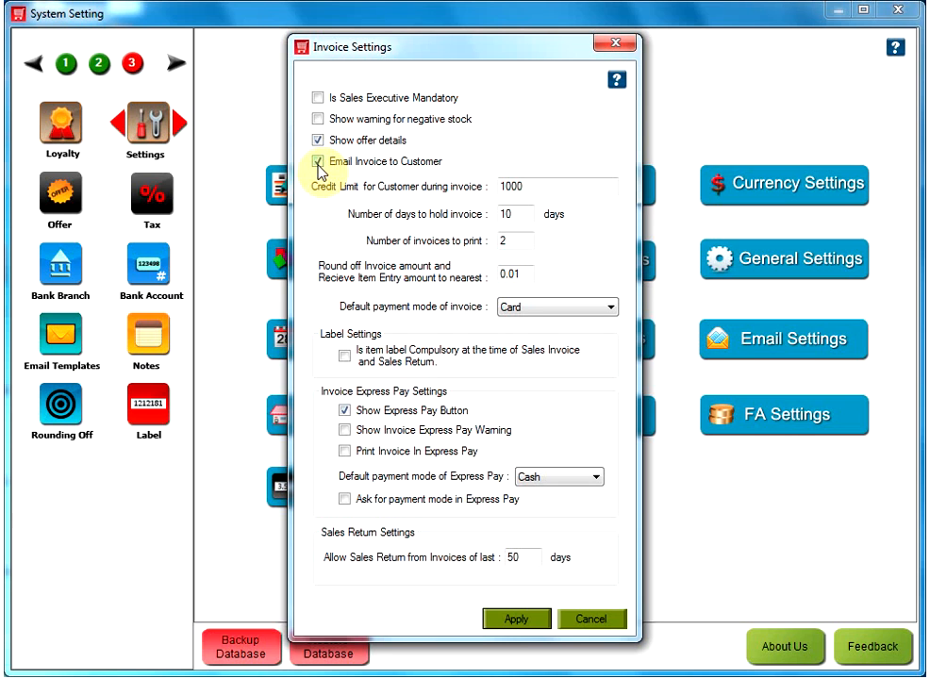
pyautogui.click(318, 164)
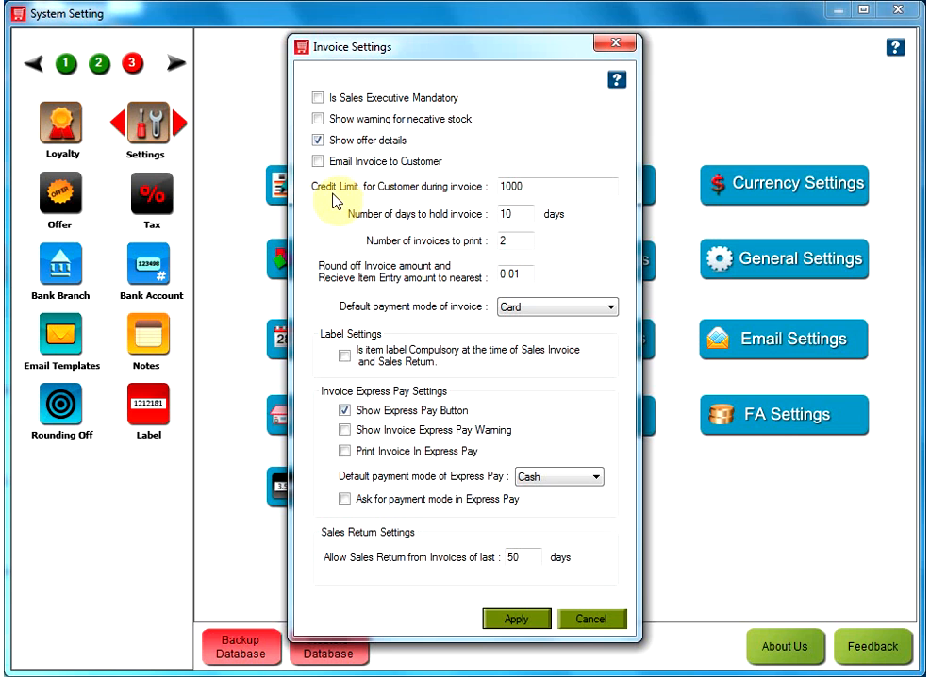
# Enter 1000 as the customer credit limit during invoice and set the number of invoices to print to 5
pyautogui.click(545, 189)
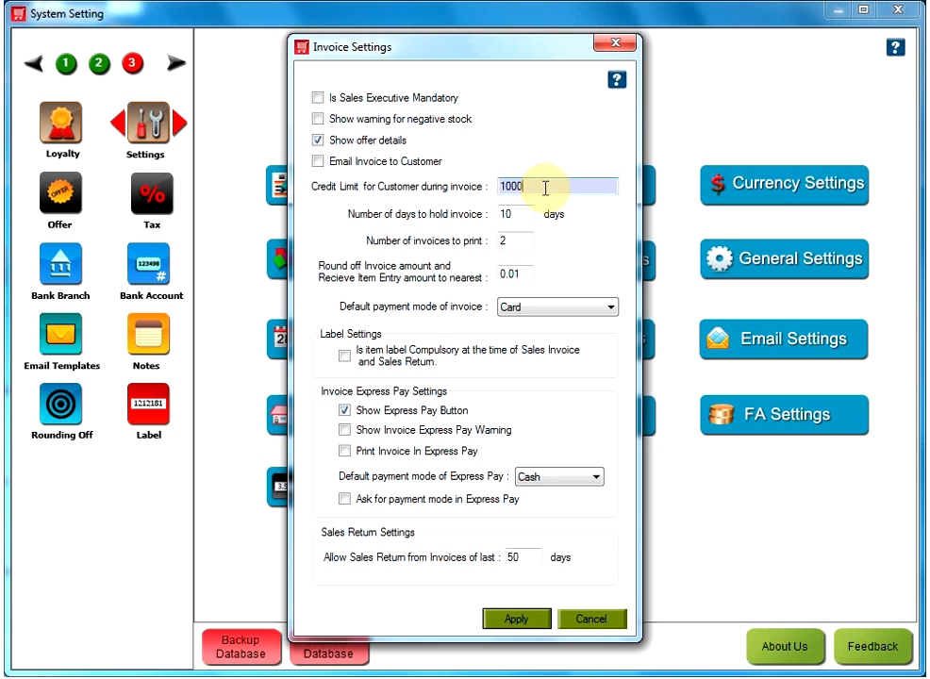
pyautogui.doubleClick(546, 189)
pyautogui.write('1000')
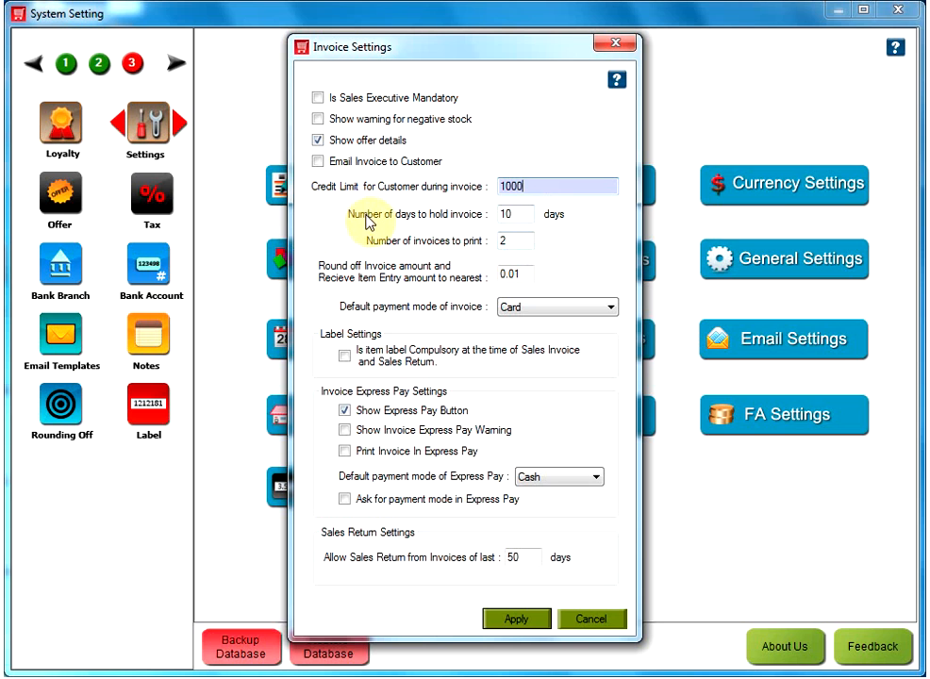
pyautogui.doubleClick(521, 215)
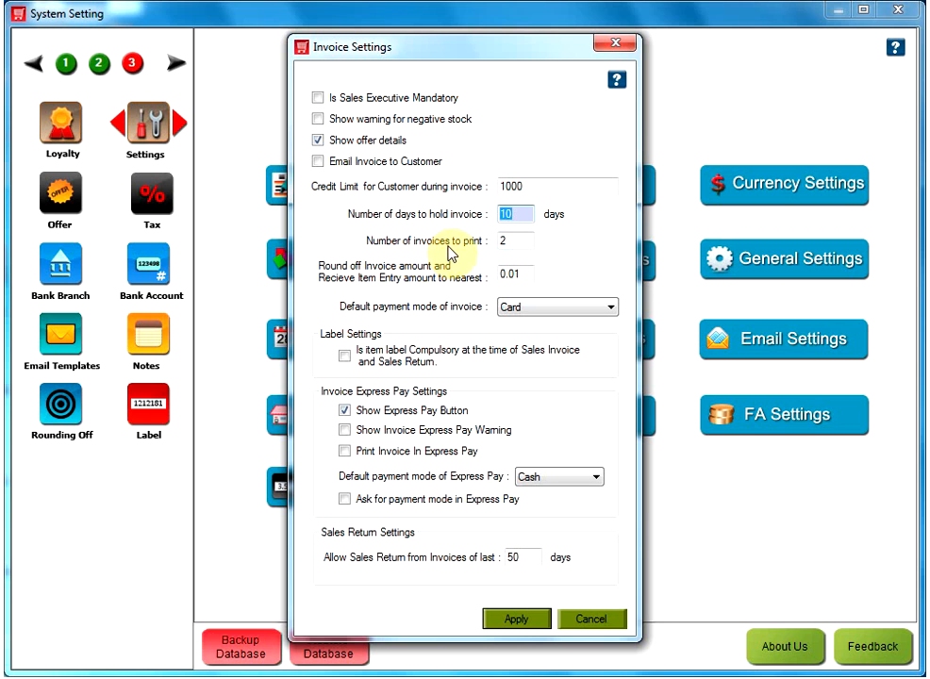
pyautogui.click(520, 245)
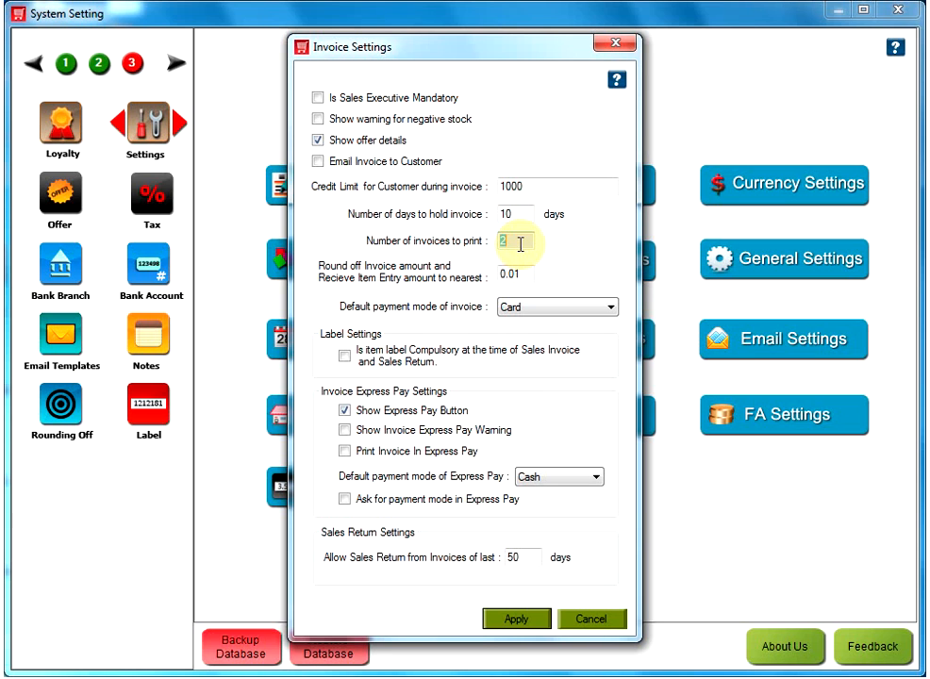
pyautogui.write('5')
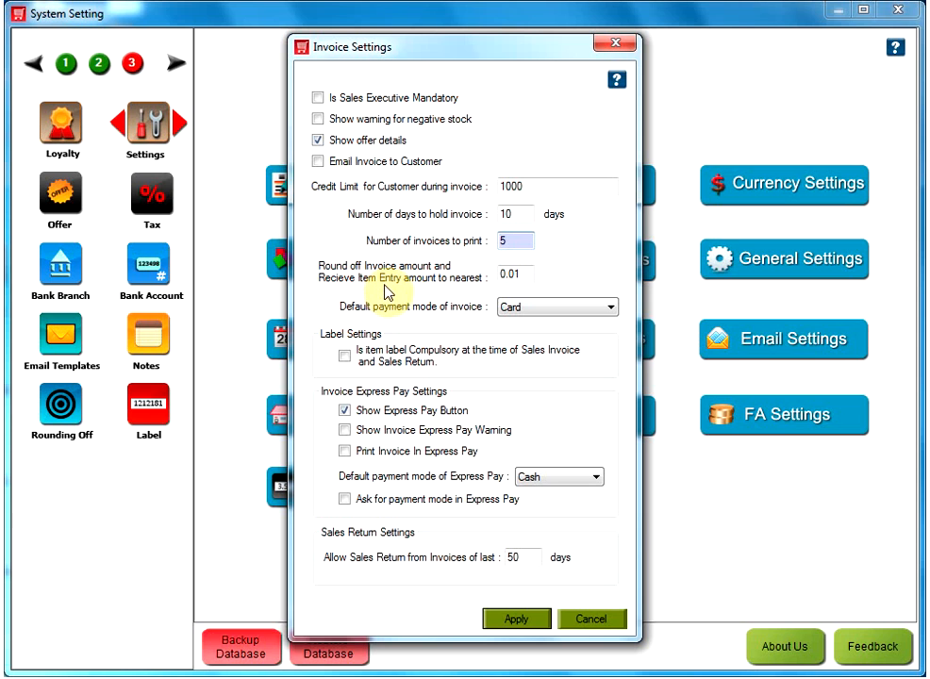
# Enter 0.01 as the round-off for invoice and receive item entry amounts, and look through the default invoice payment modes
pyautogui.doubleClick(525, 276)
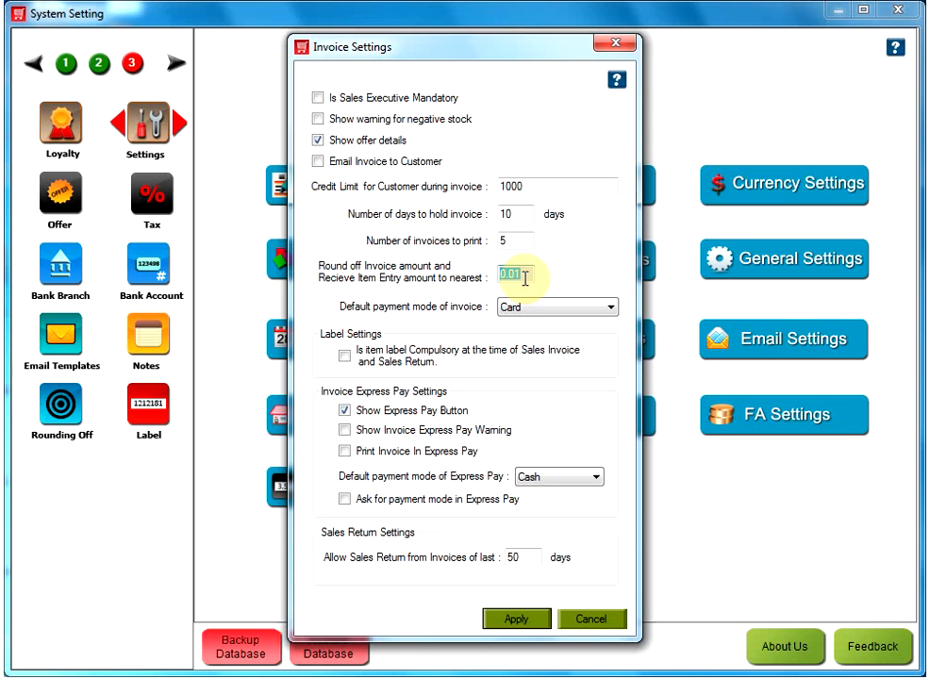
pyautogui.write('0.')
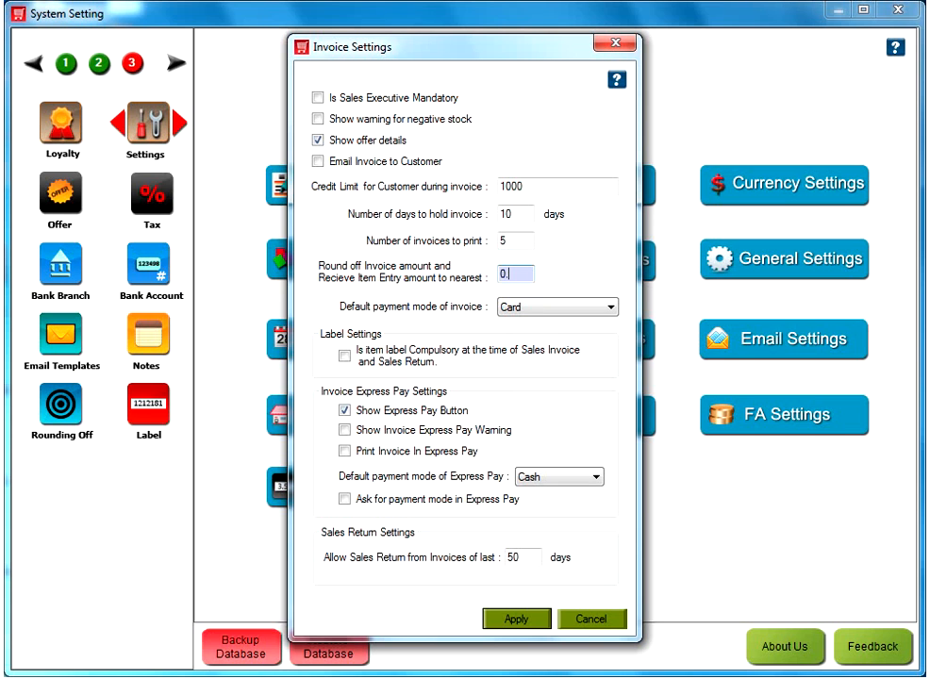
pyautogui.write('01')
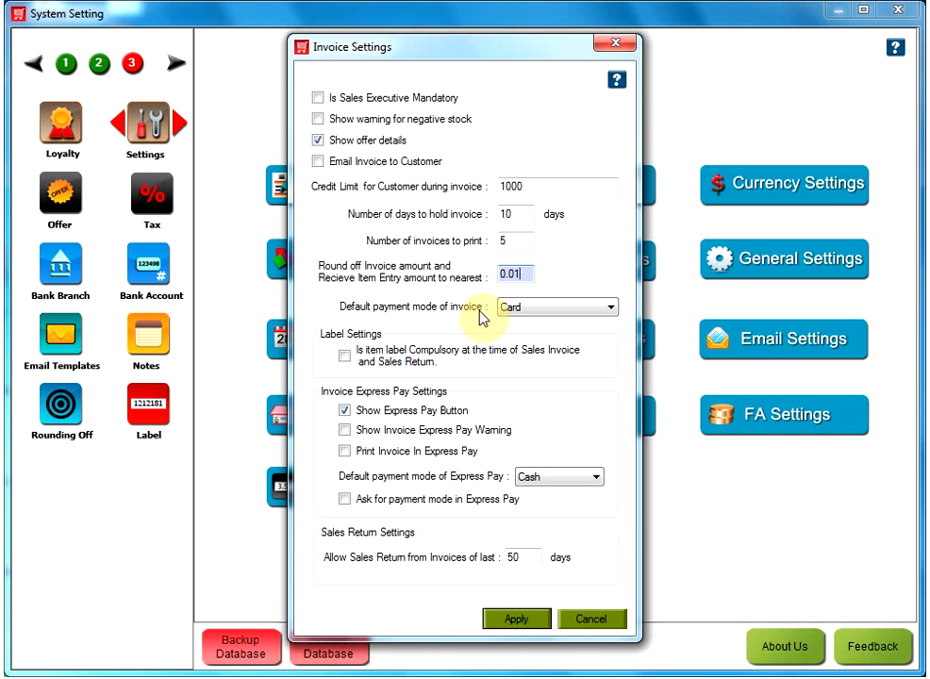
pyautogui.click(613, 307)
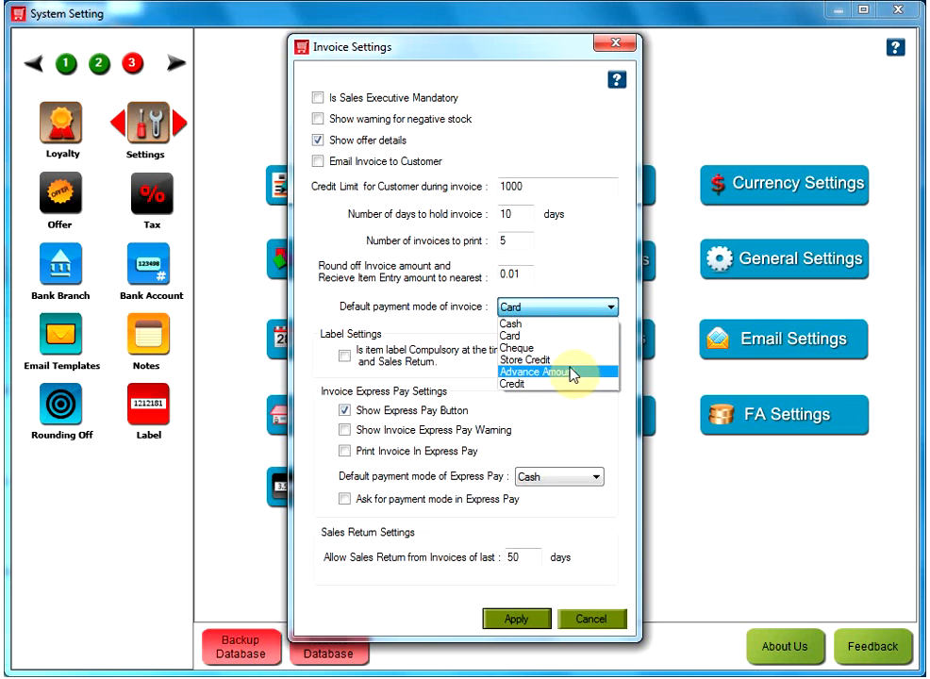
pyautogui.click(448, 320)
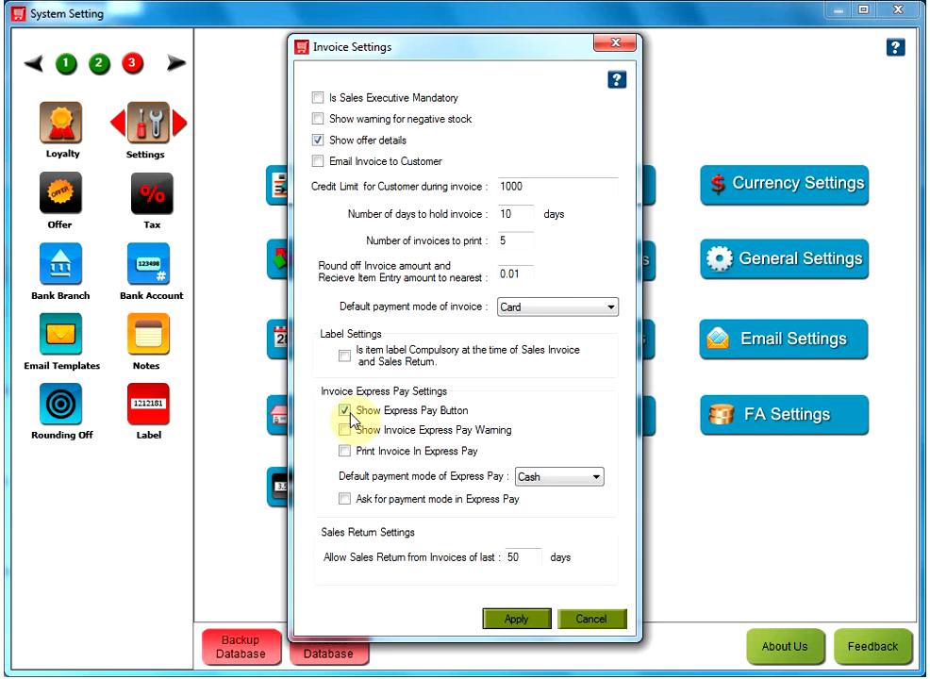
# Turn off the Express Pay button, and try the Express Pay warning and invoice printing options on and off
pyautogui.click(351, 416)
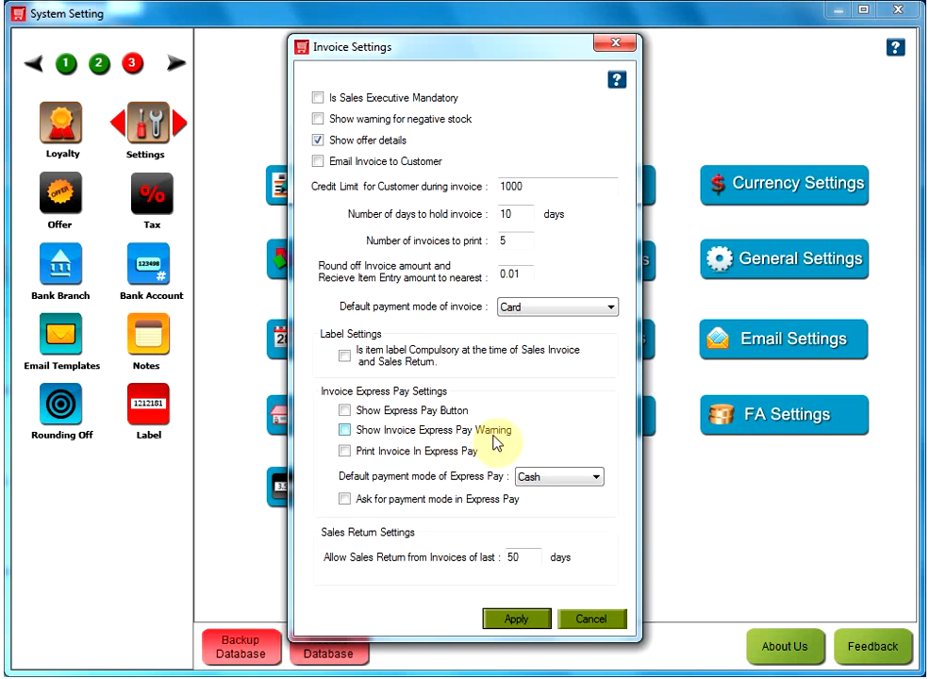
pyautogui.click(349, 433)
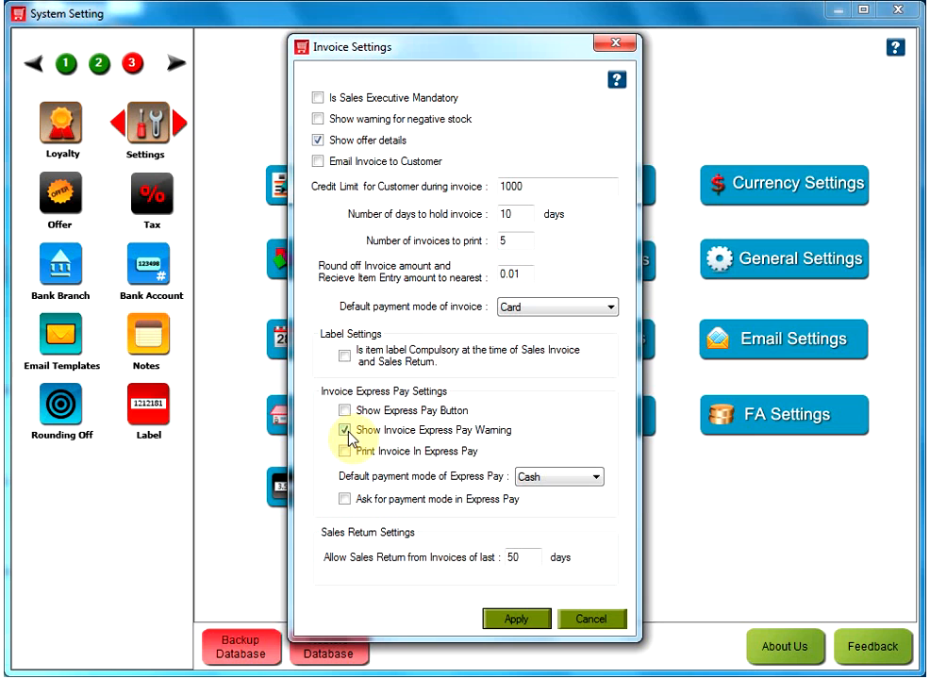
pyautogui.click(346, 431)
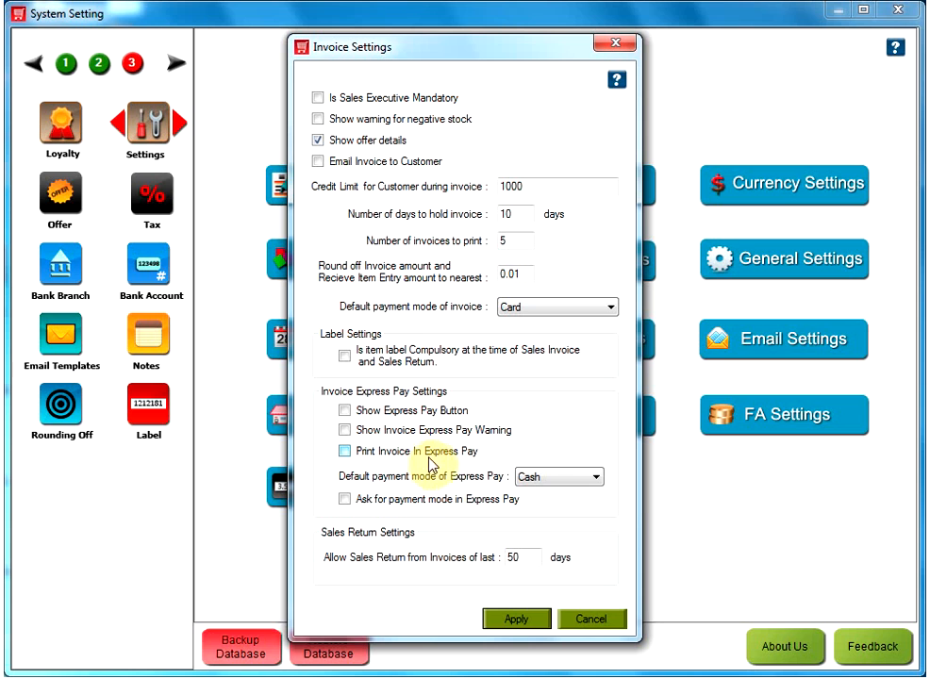
pyautogui.click(347, 452)
pyautogui.click(349, 455)
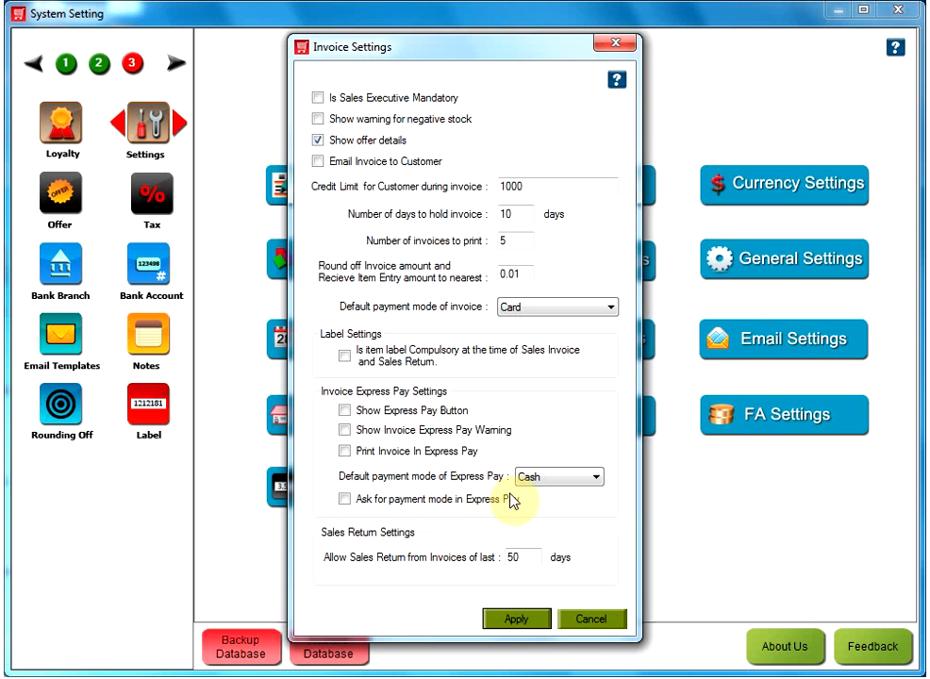
# Choose Cash as the default Express Pay payment mode, and try the option to ask for the payment mode on and off
pyautogui.click(598, 481)
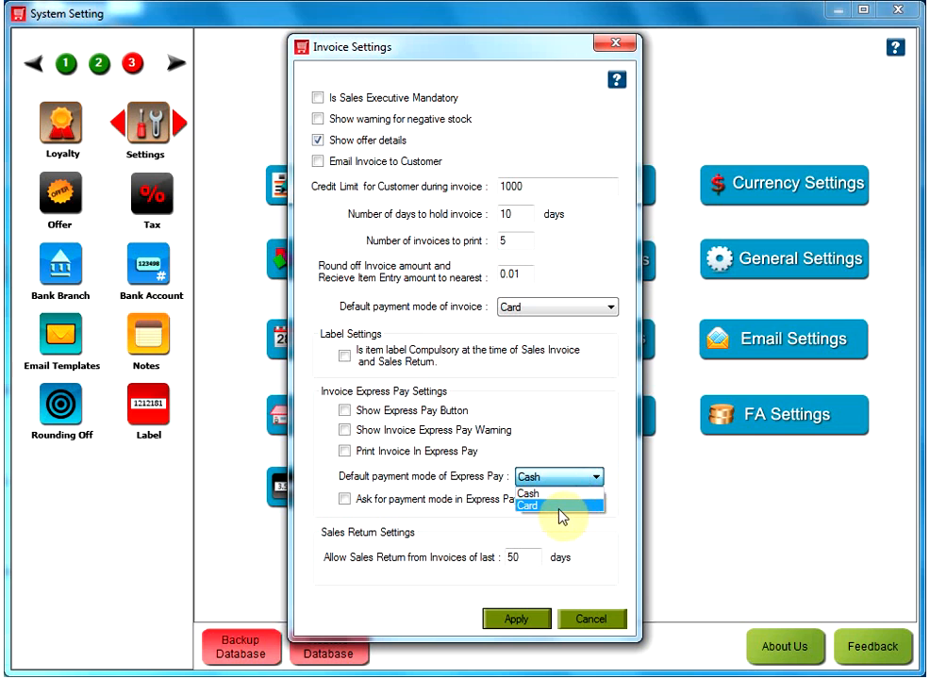
pyautogui.click(557, 494)
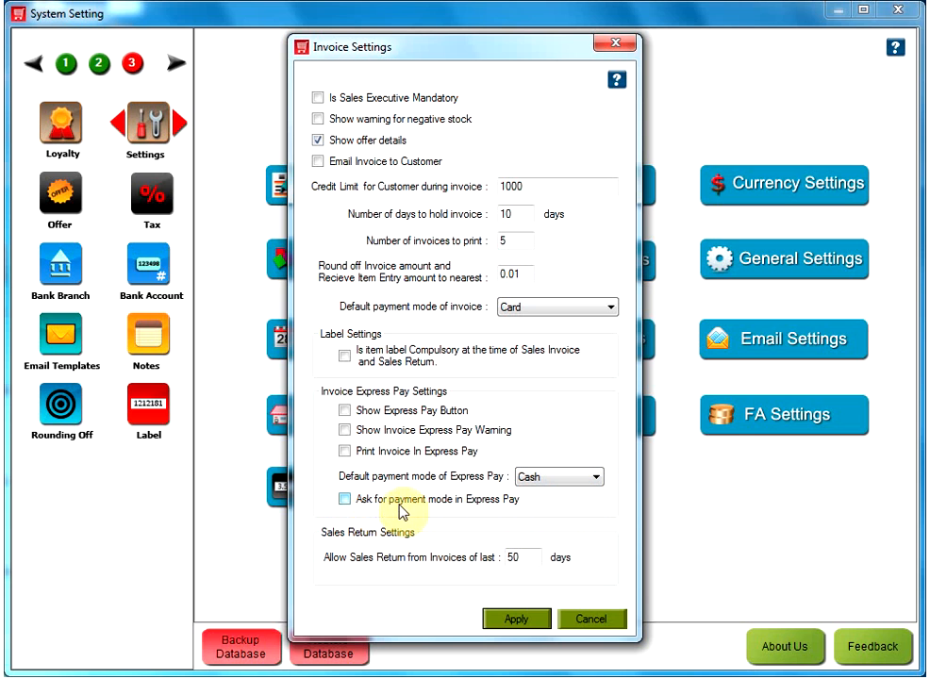
pyautogui.click(345, 500)
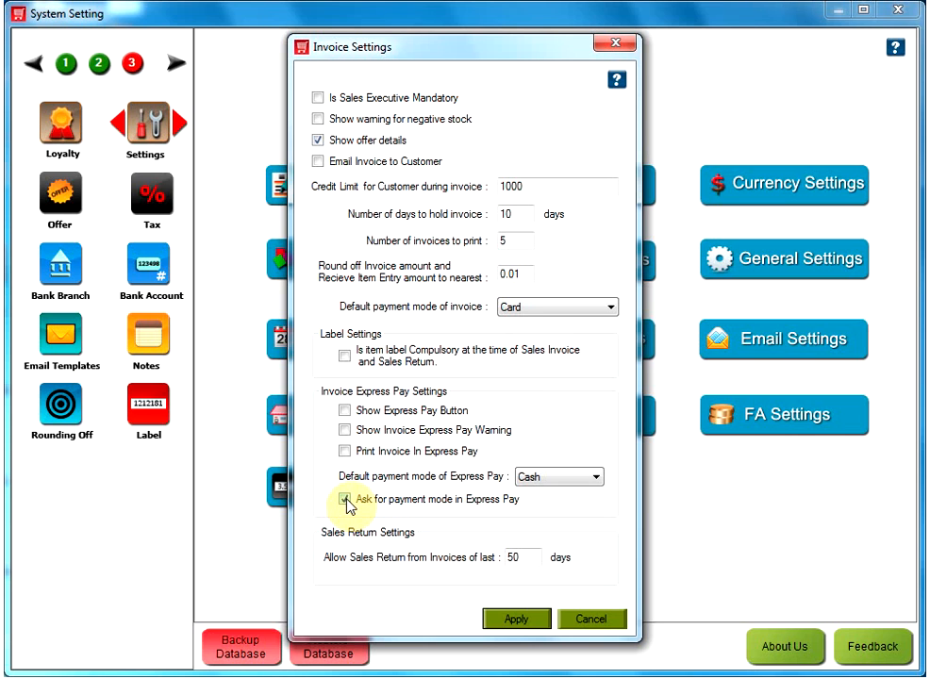
pyautogui.click(346, 500)
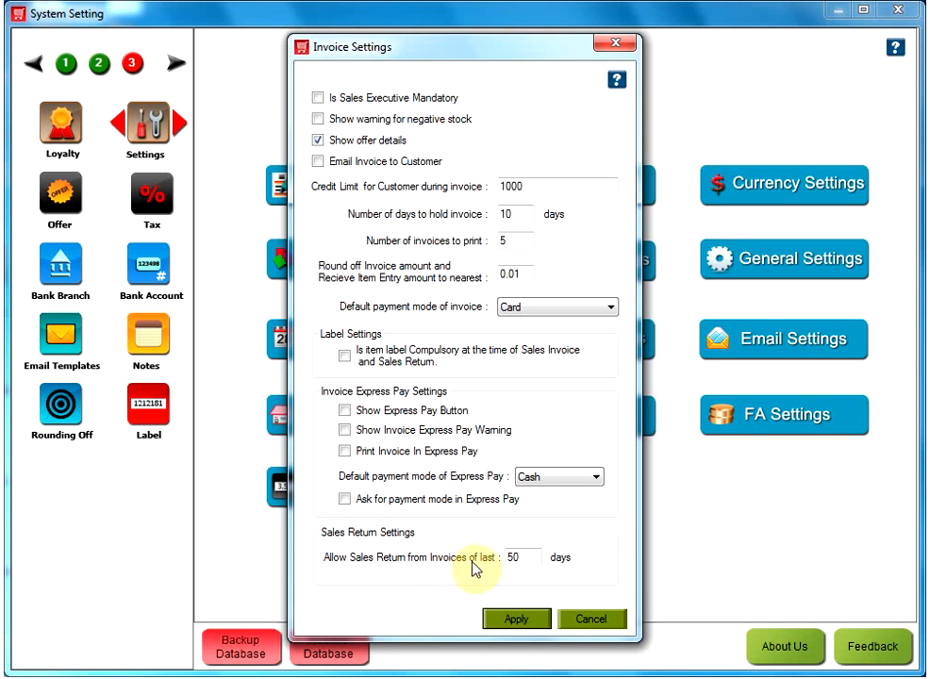
# Allow sales returns from invoices of the last 365 days and apply the invoice settings
pyautogui.doubleClick(526, 562)
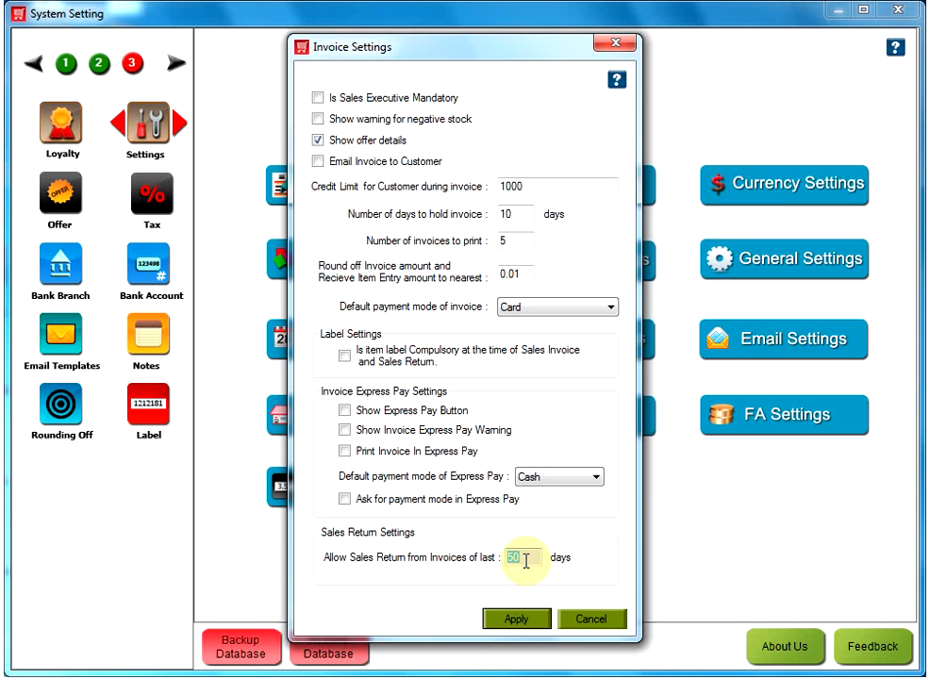
pyautogui.write('365')
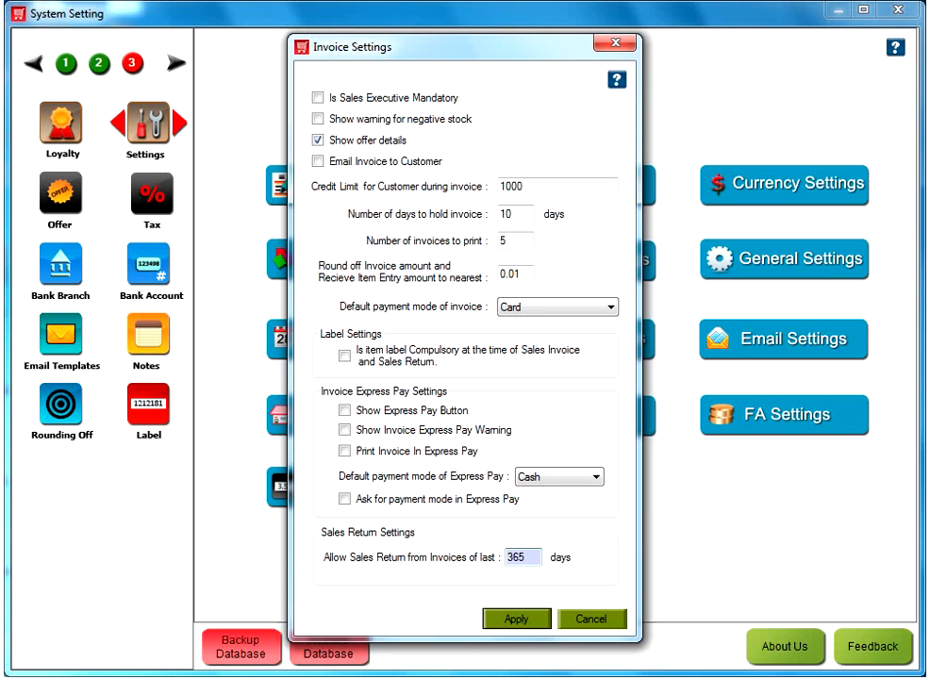
pyautogui.click(534, 621)
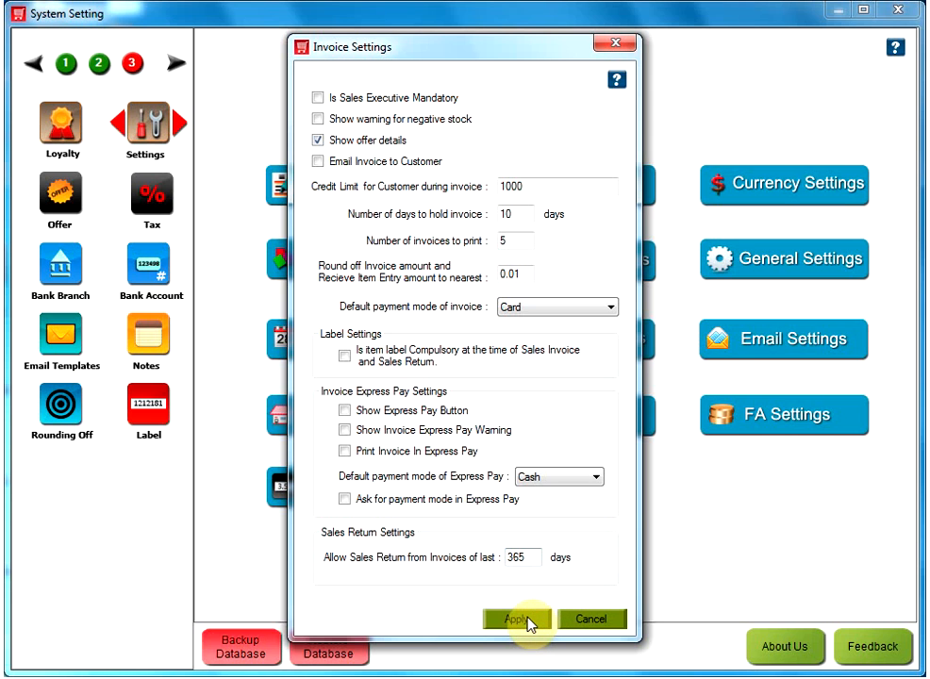
pyautogui.click(528, 621)
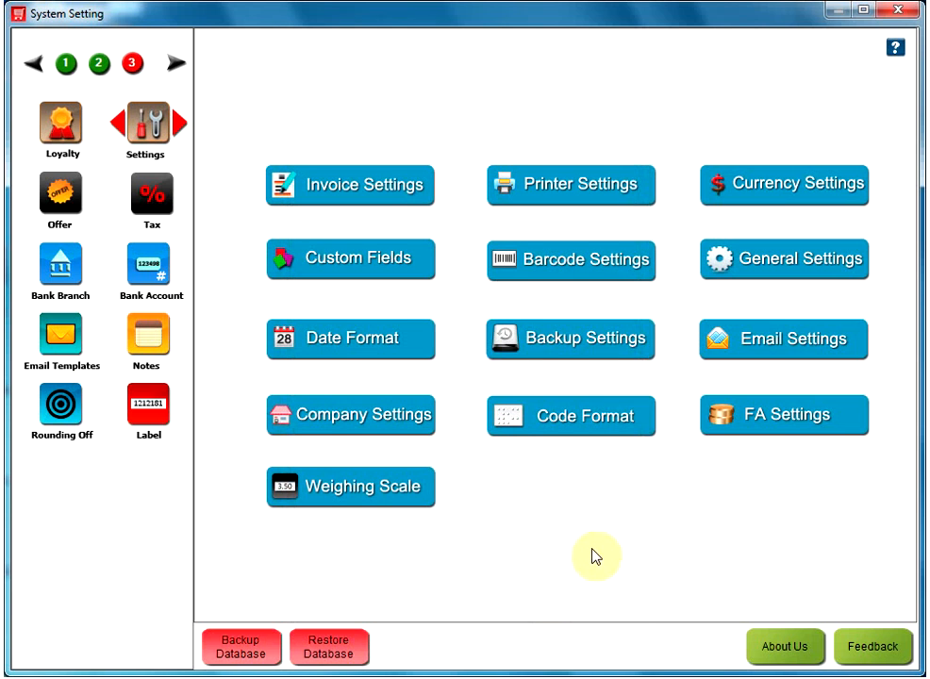
# Close Set-Up, restart HDPOS smart and log in with the administrator account
pyautogui.click(908, 12)
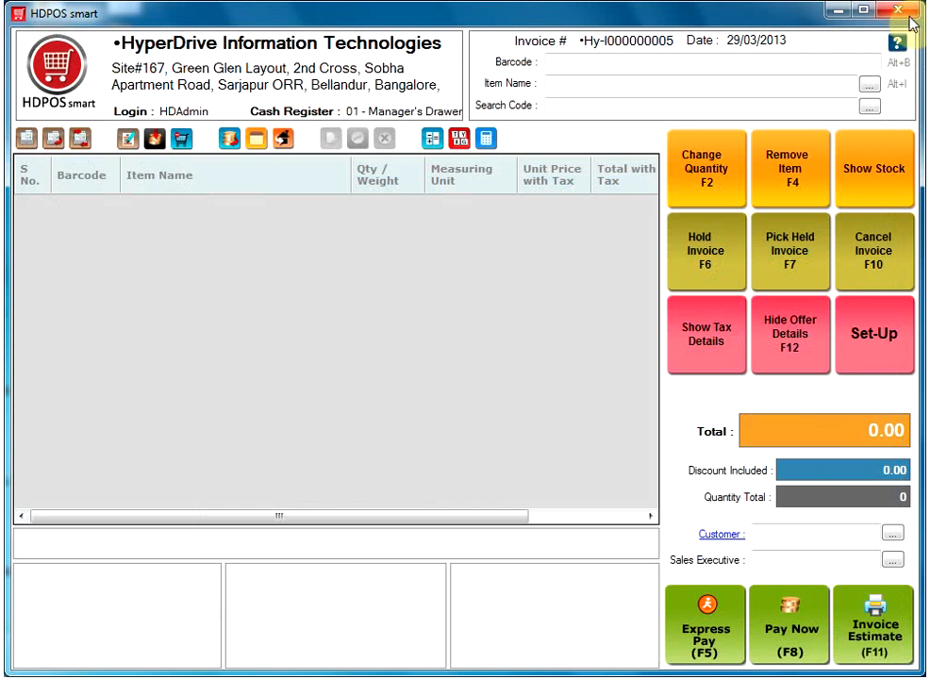
pyautogui.click(898, 12)
pyautogui.click(34, 238)
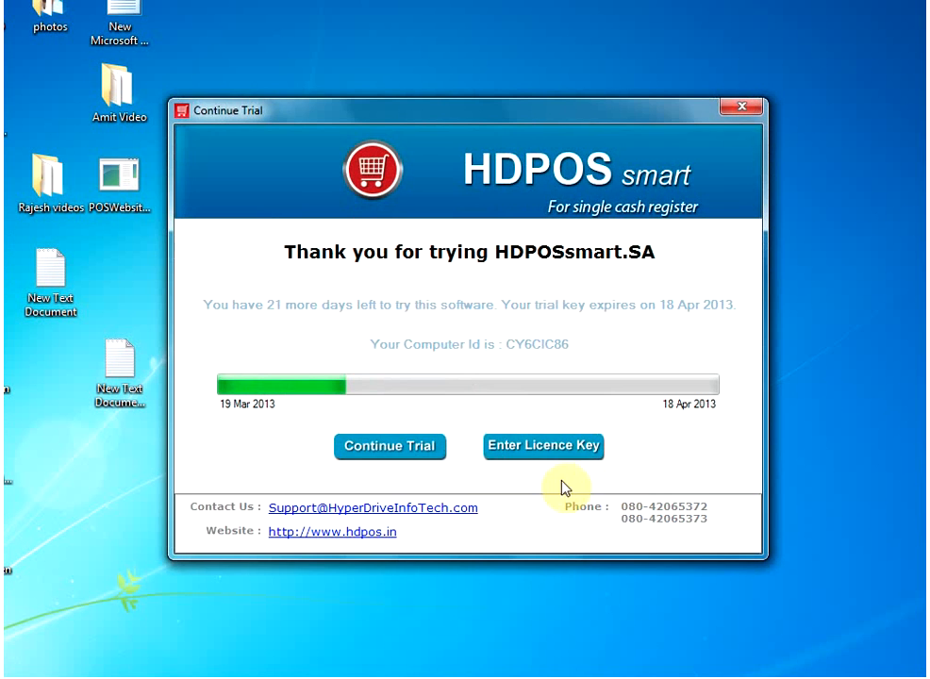
pyautogui.click(419, 457)
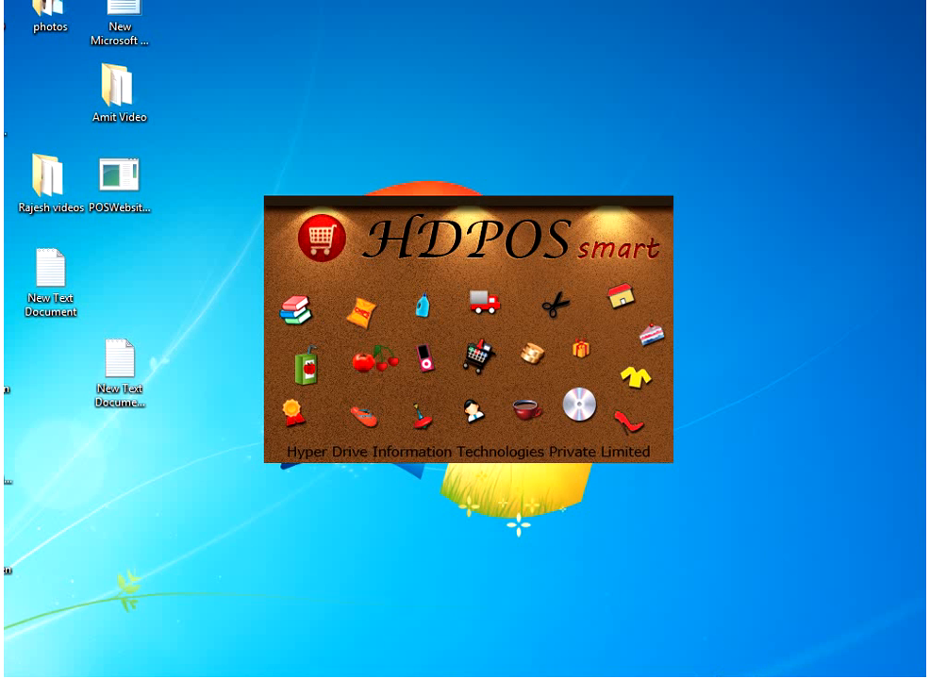
pyautogui.click(486, 433)
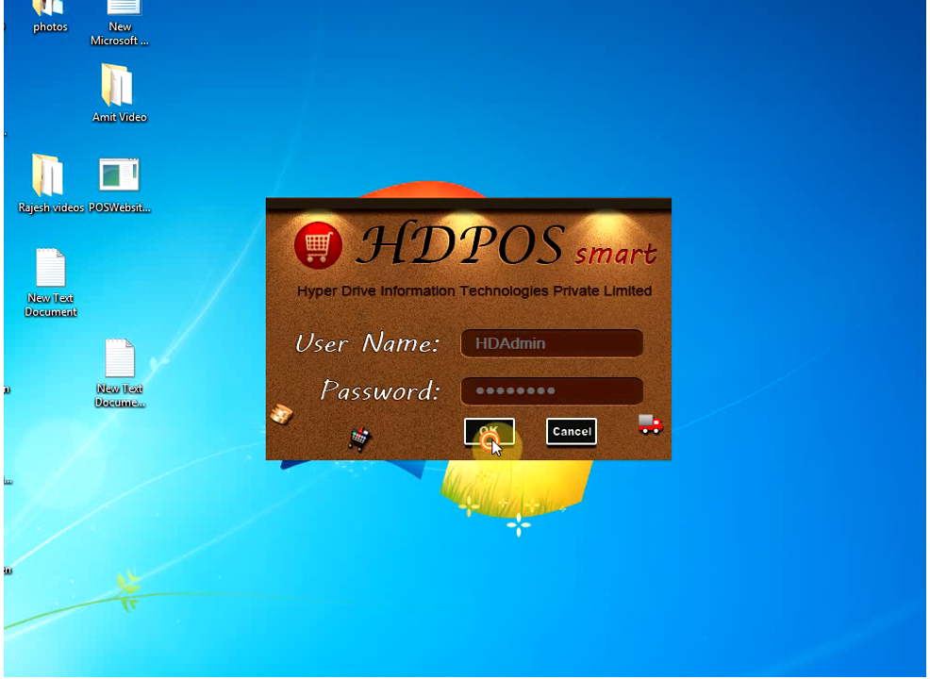